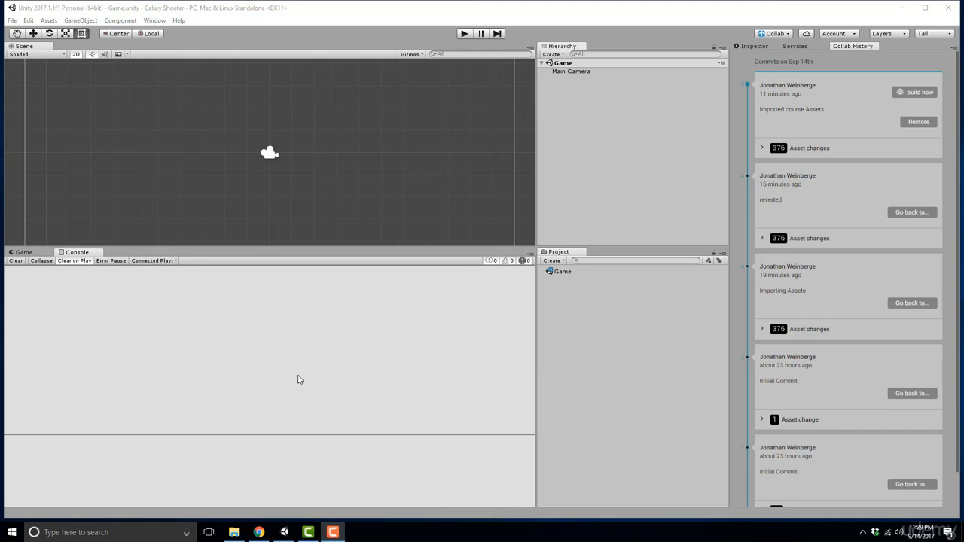
# Step: Import the Galaxy Shooter folder from the Downloads folder into the Unity project's assets
pyautogui.click(234, 533)
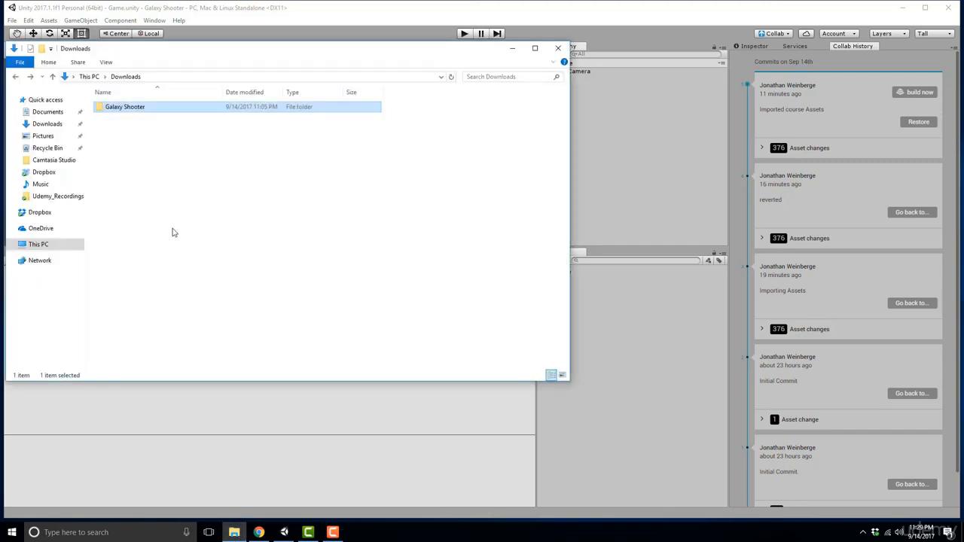
pyautogui.doubleClick(125, 106)
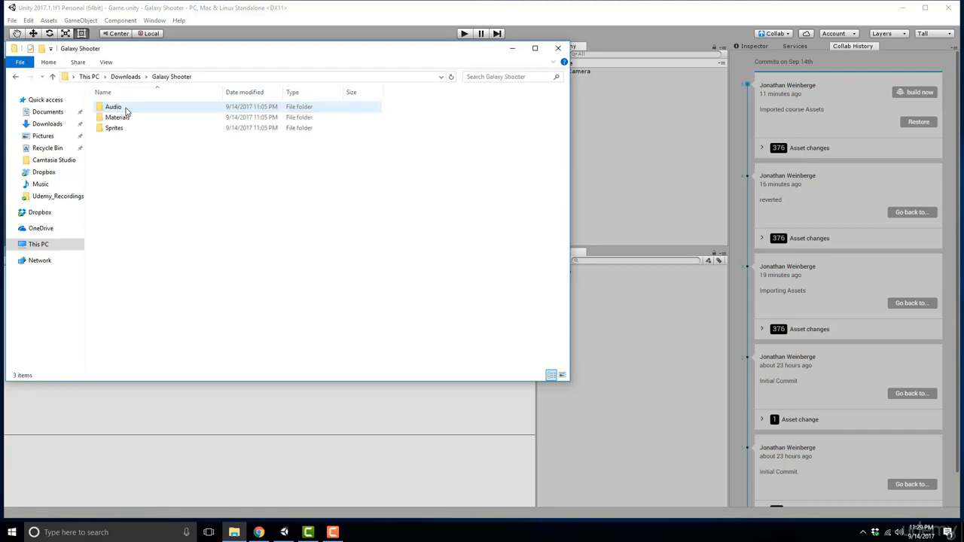
pyautogui.click(15, 78)
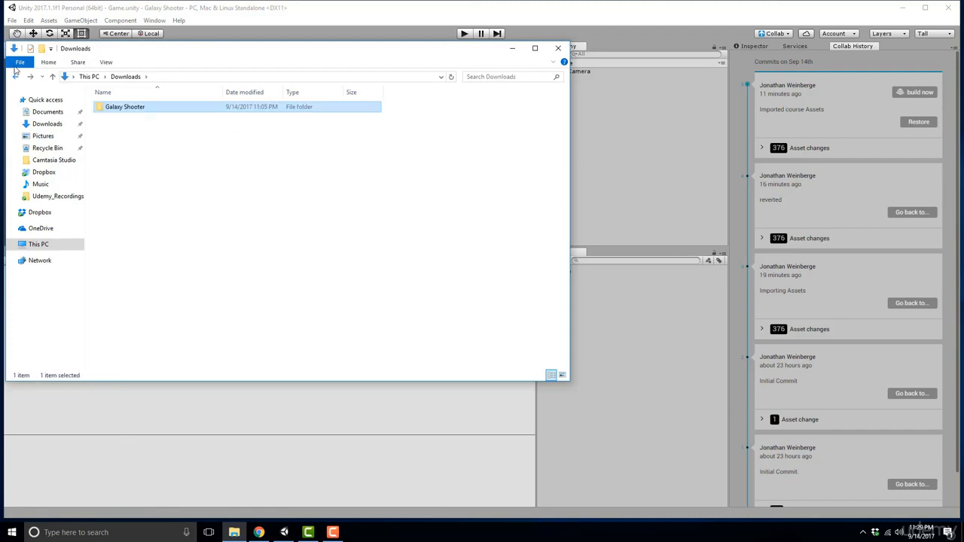
pyautogui.moveTo(111, 109); pyautogui.dragTo(604, 391)
pyautogui.moveTo(605, 394); pyautogui.dragTo(518, 113)
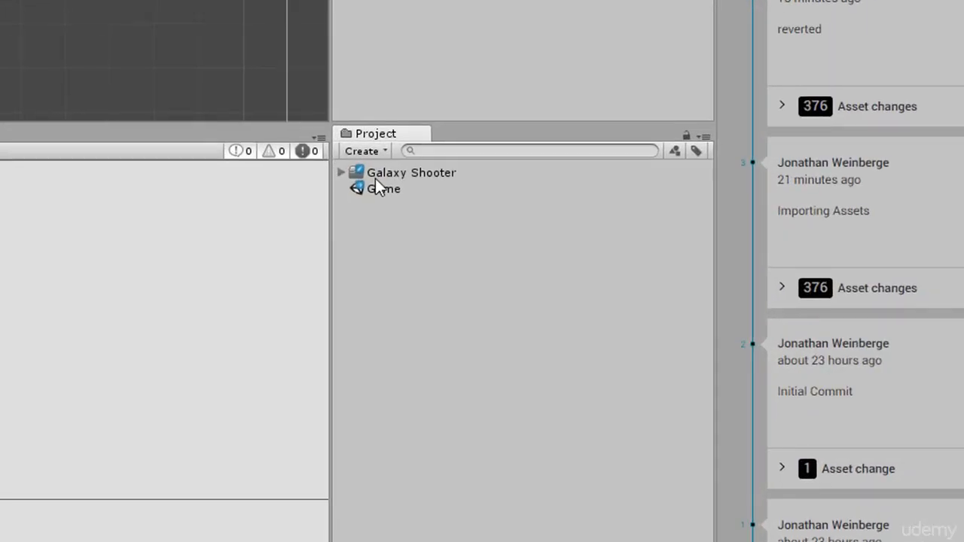
# Step: Expand the imported Galaxy Shooter folder and review the contents of its Audio and Materials subfolders
pyautogui.click(373, 172)
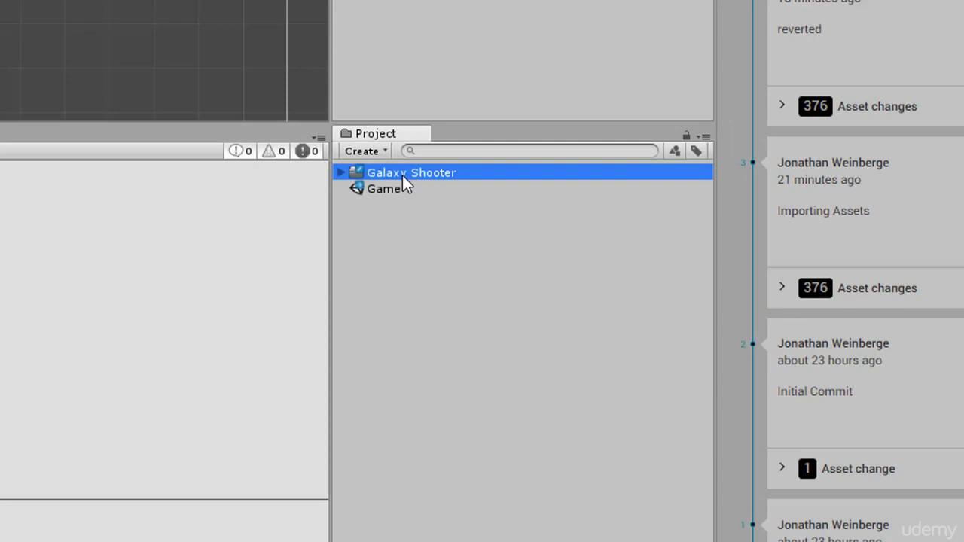
pyautogui.doubleClick(402, 175)
pyautogui.click(431, 186)
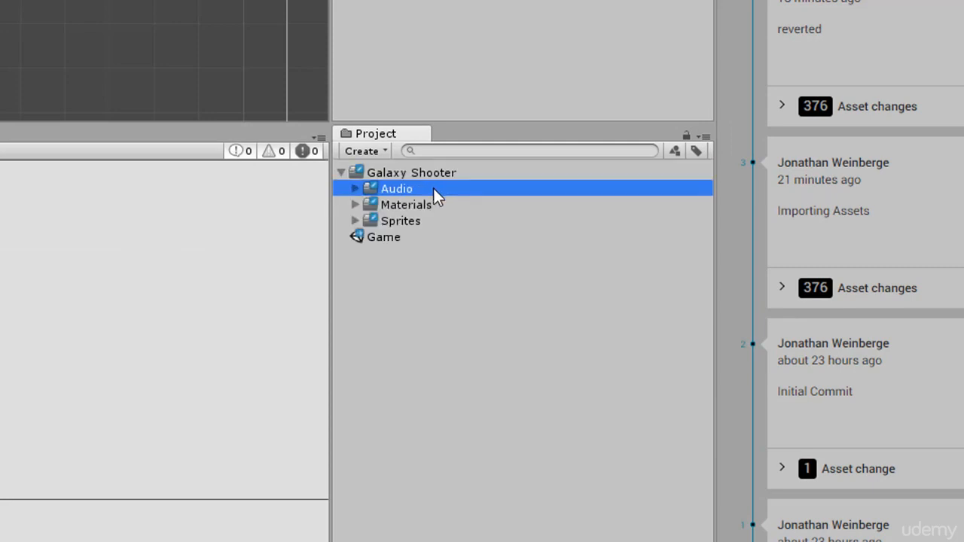
pyautogui.doubleClick(434, 188)
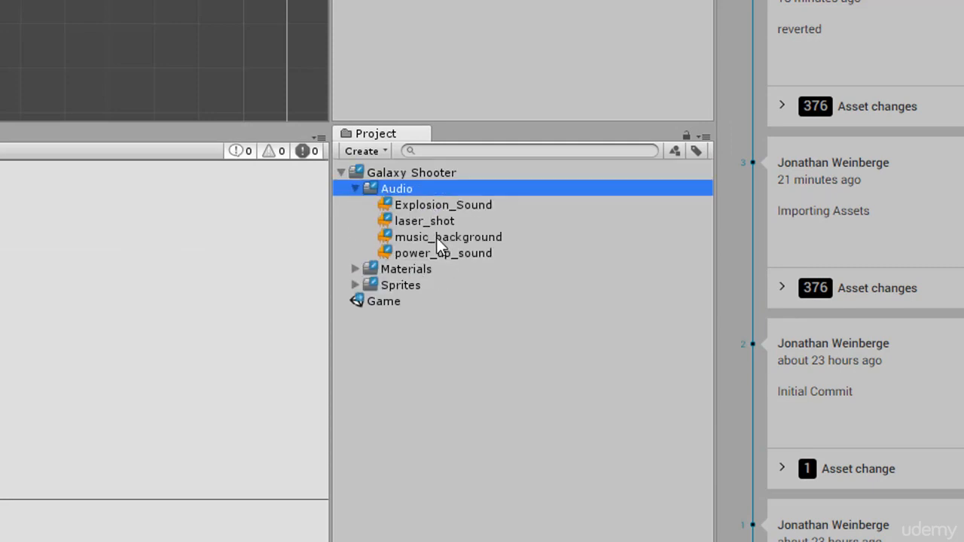
pyautogui.press('Left')
pyautogui.click(431, 202)
pyautogui.doubleClick(433, 204)
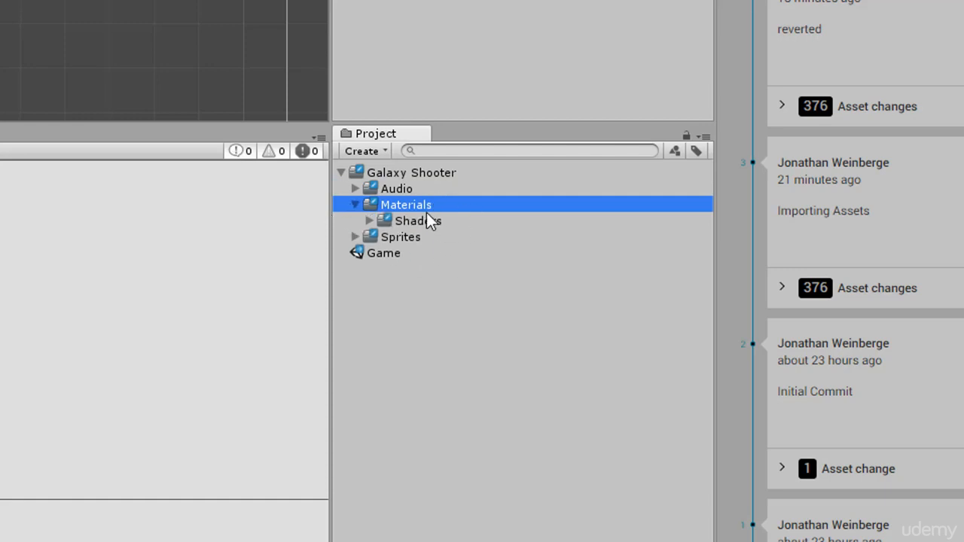
pyautogui.press('Left')
# Step: Look through the Sprites folder and its Explosion image sequence, and collapse the Galaxy Shooter folder
pyautogui.press('Down')
pyautogui.press('Right')
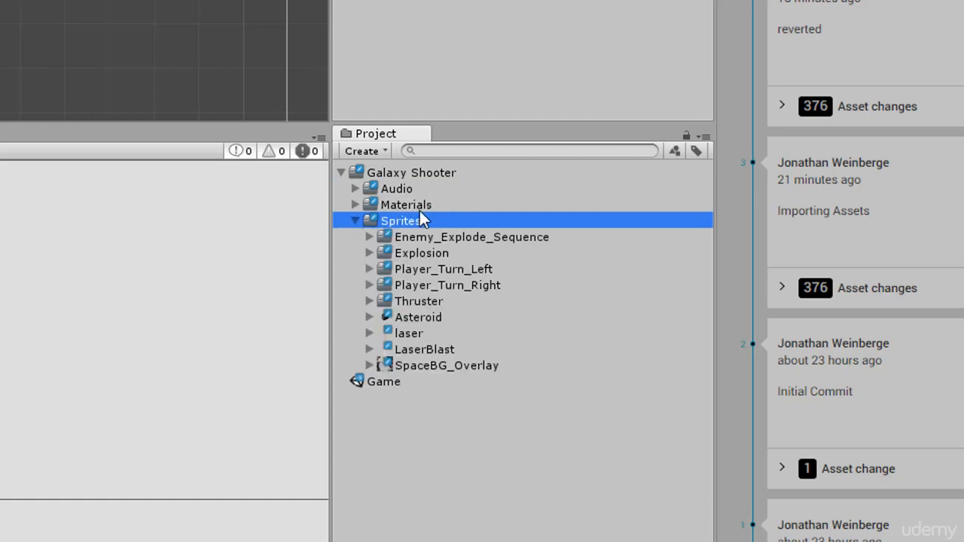
pyautogui.click(432, 253)
pyautogui.press('Right')
pyautogui.scroll(-15, 439, 257)
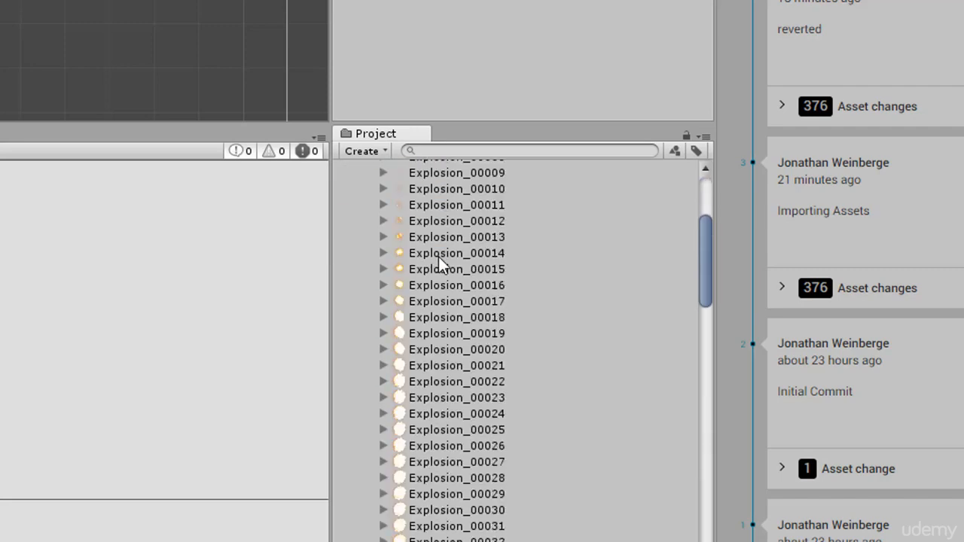
pyautogui.scroll(-20, 438, 256)
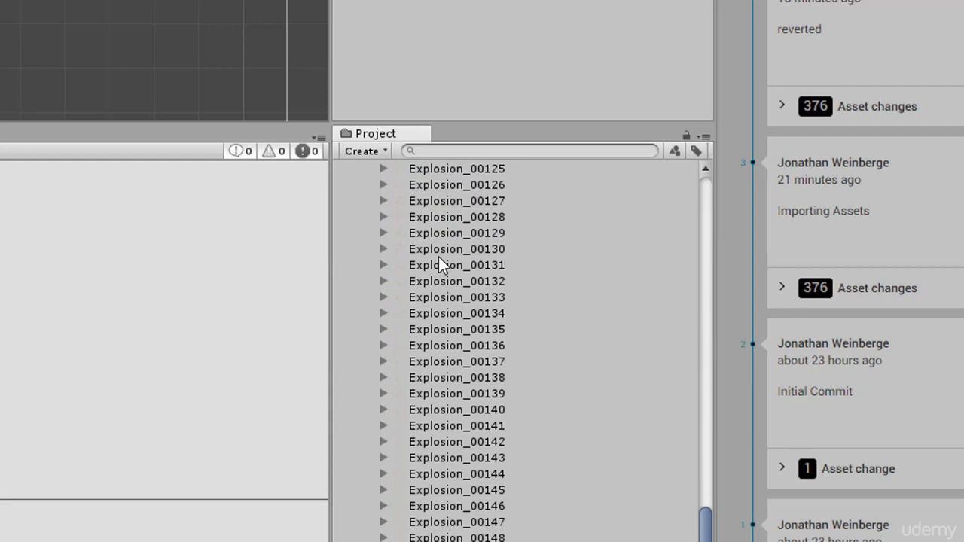
pyautogui.scroll(20, 457, 310)
pyautogui.scroll(11, 457, 312)
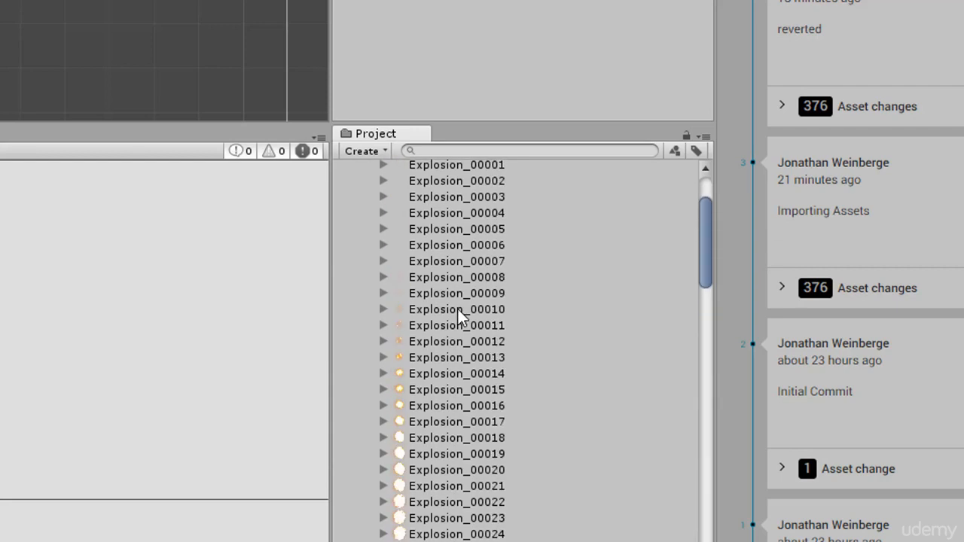
pyautogui.press('Left')
pyautogui.press('Left')
pyautogui.press('Left')
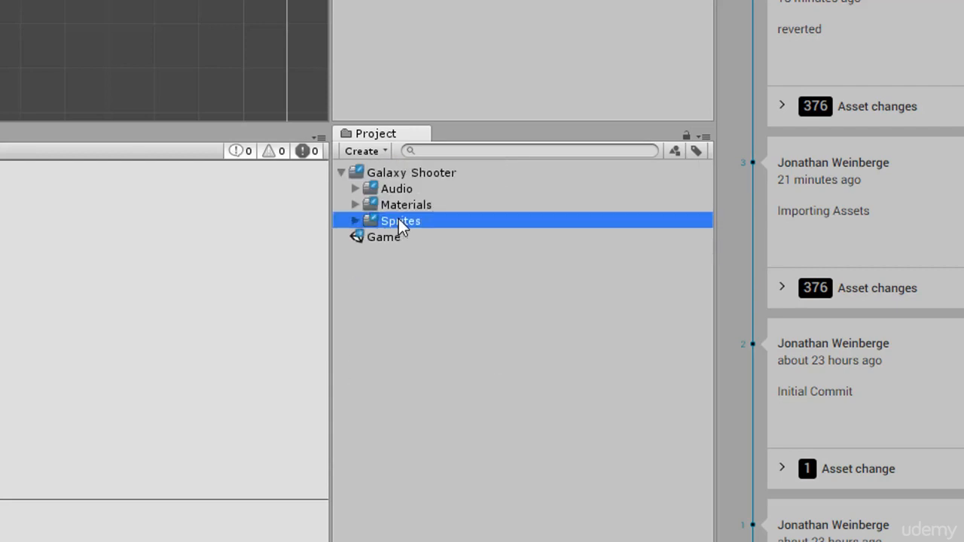
pyautogui.press('Up')
pyautogui.press('Left')
pyautogui.press('Left')
pyautogui.click(389, 193)
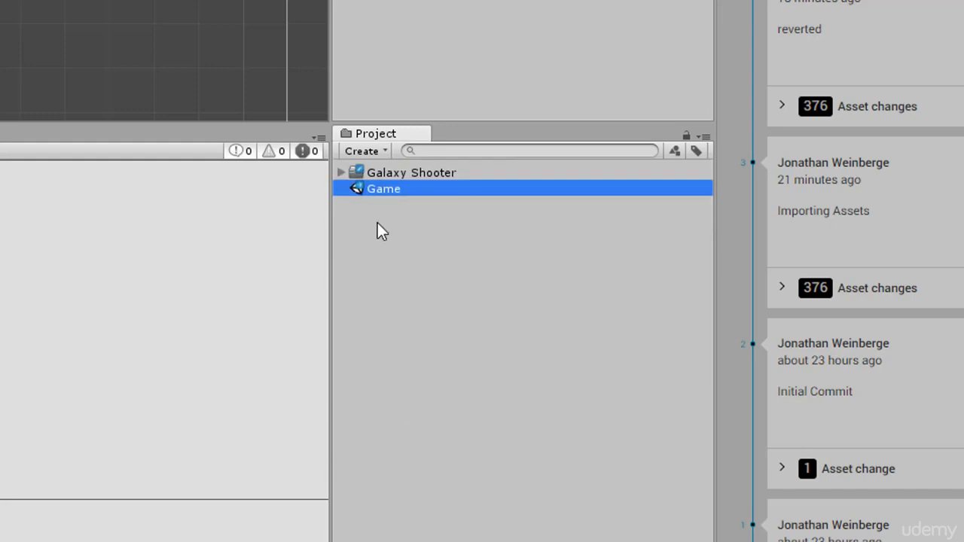
pyautogui.click(397, 235)
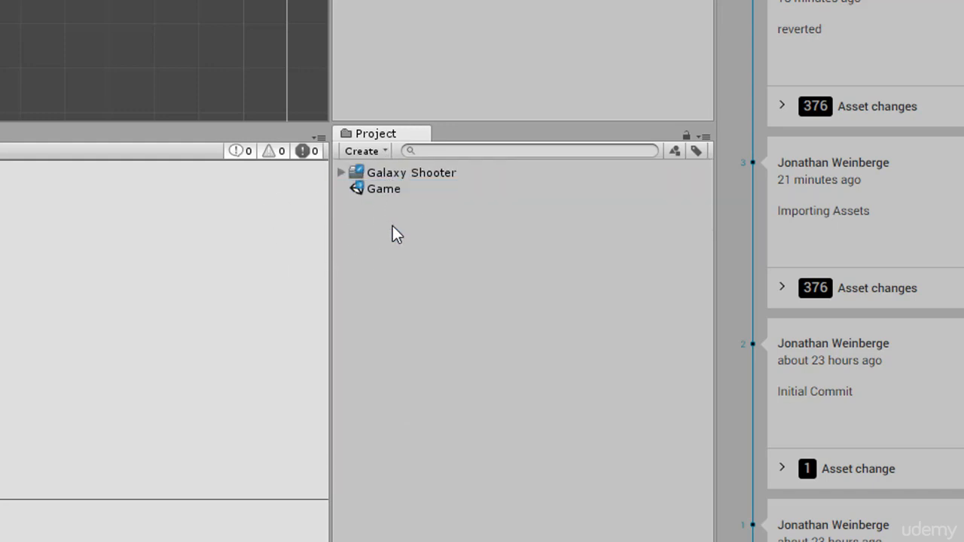
# Step: Create a new folder named Scenes inside the Galaxy Shooter folder
pyautogui.doubleClick(375, 172)
pyautogui.rightClick(374, 173)
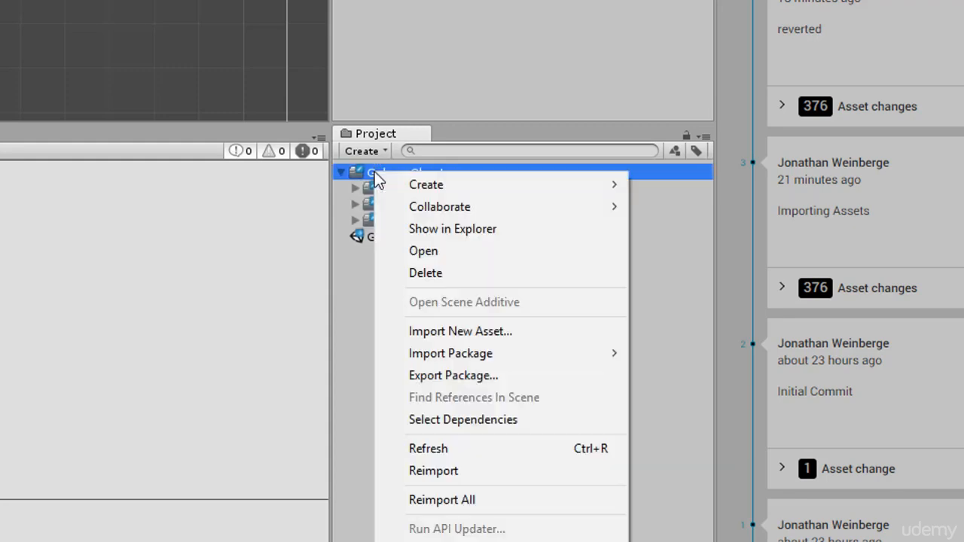
pyautogui.moveTo(412, 181)
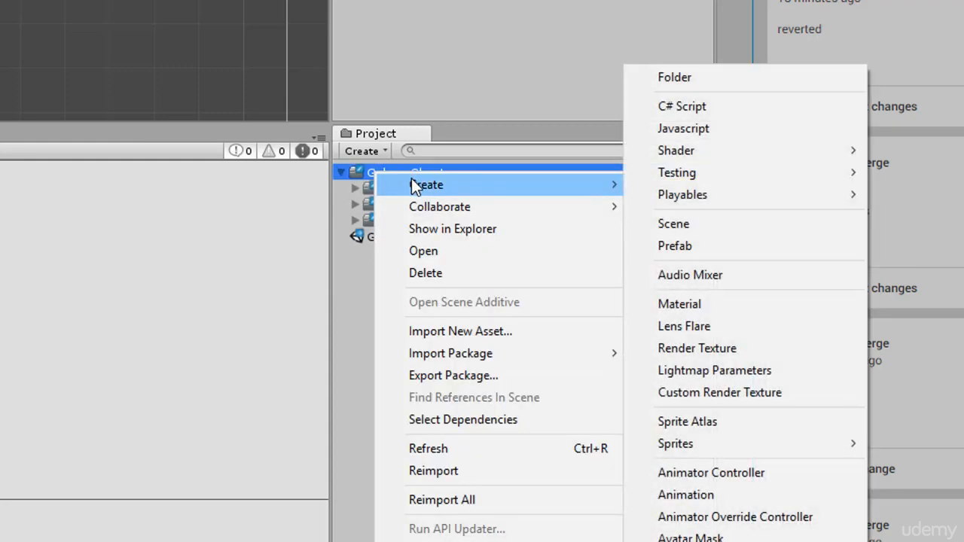
pyautogui.click(670, 77)
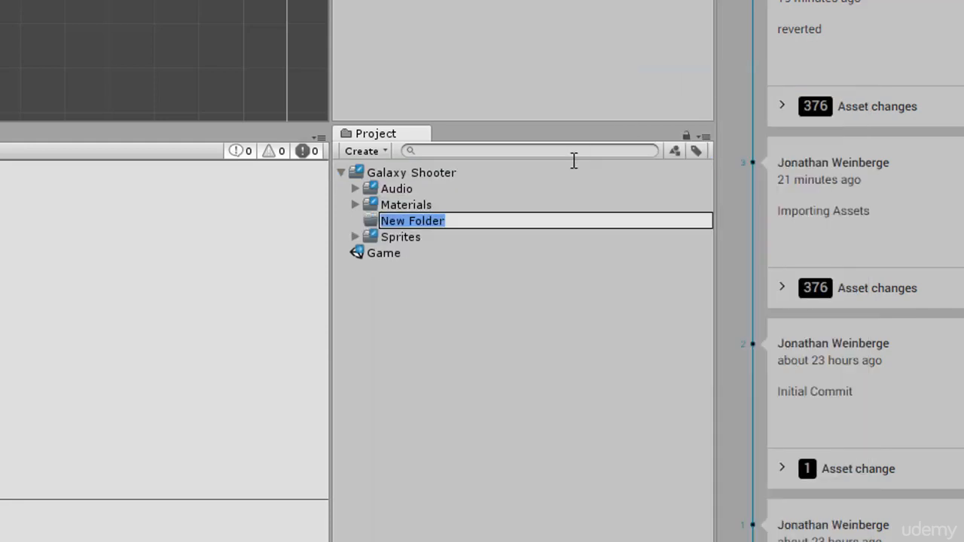
pyautogui.write('Scenes')
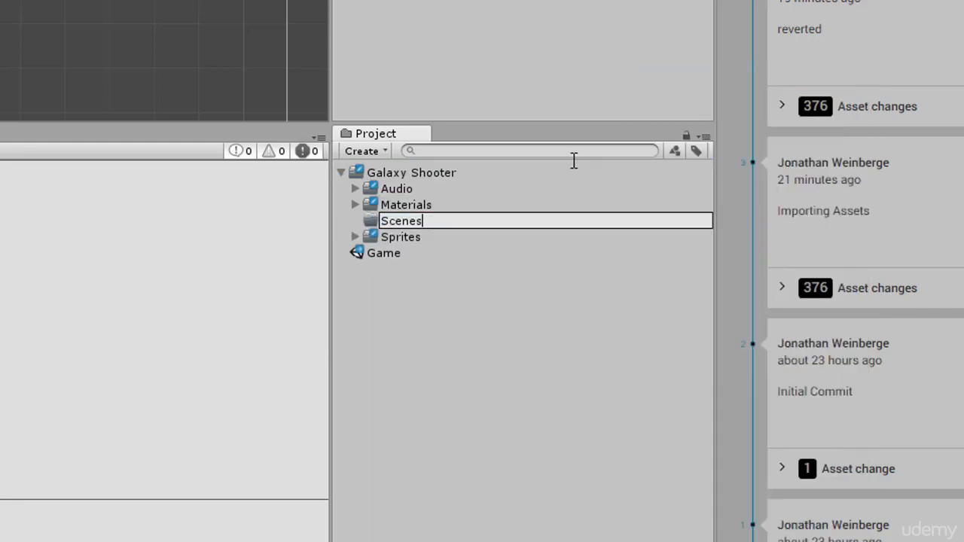
pyautogui.press('Return')
# Step: Move the Game scene into the Scenes folder and collapse that folder
pyautogui.moveTo(390, 256); pyautogui.dragTo(419, 221)
pyautogui.click(418, 219)
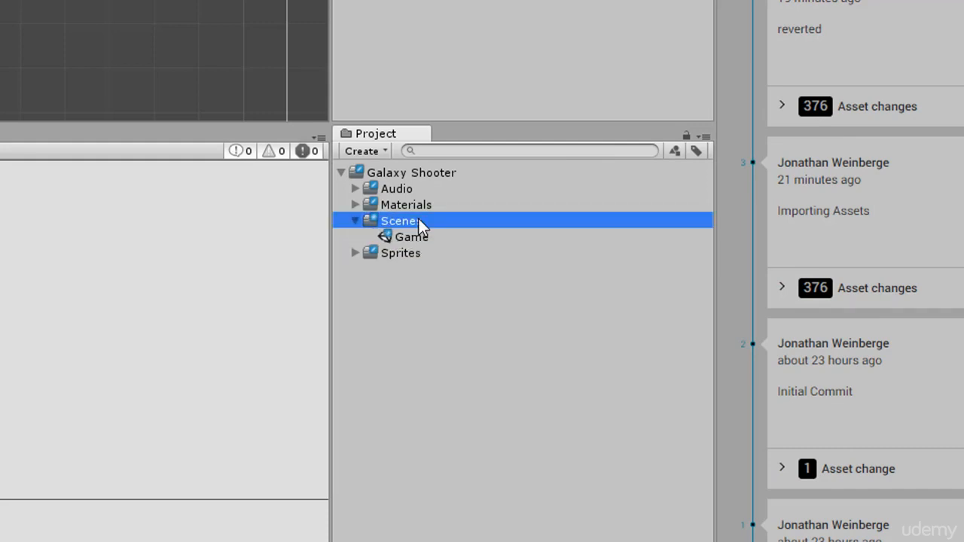
pyautogui.press('Left')
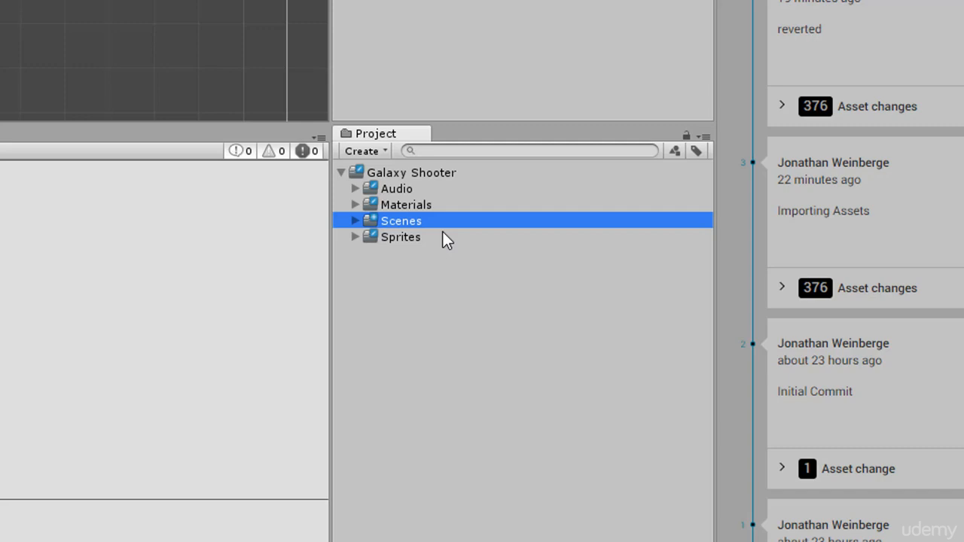
# Step: Rename the Scenes folder to _Scenes so it sorts first in Galaxy Shooter
pyautogui.click(421, 221)
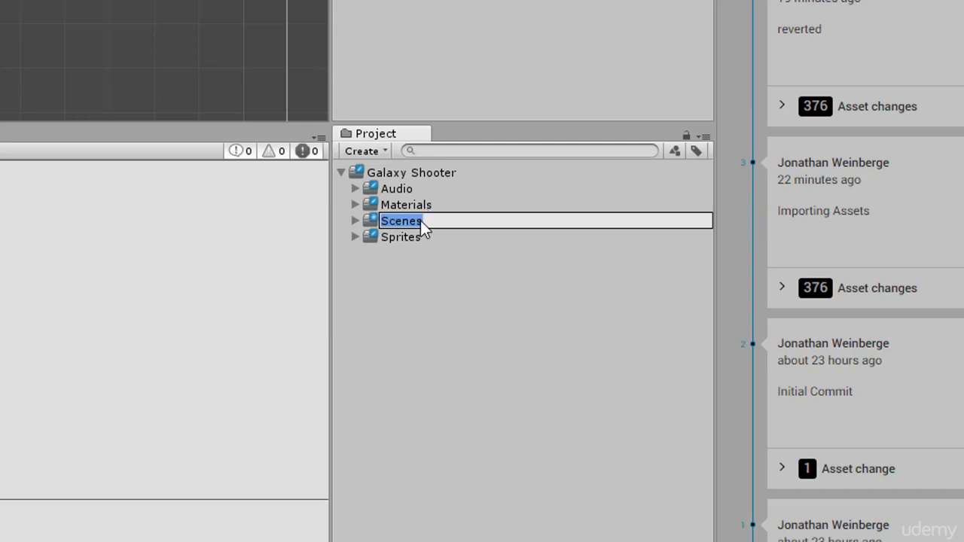
pyautogui.click(452, 205)
pyautogui.click(401, 220)
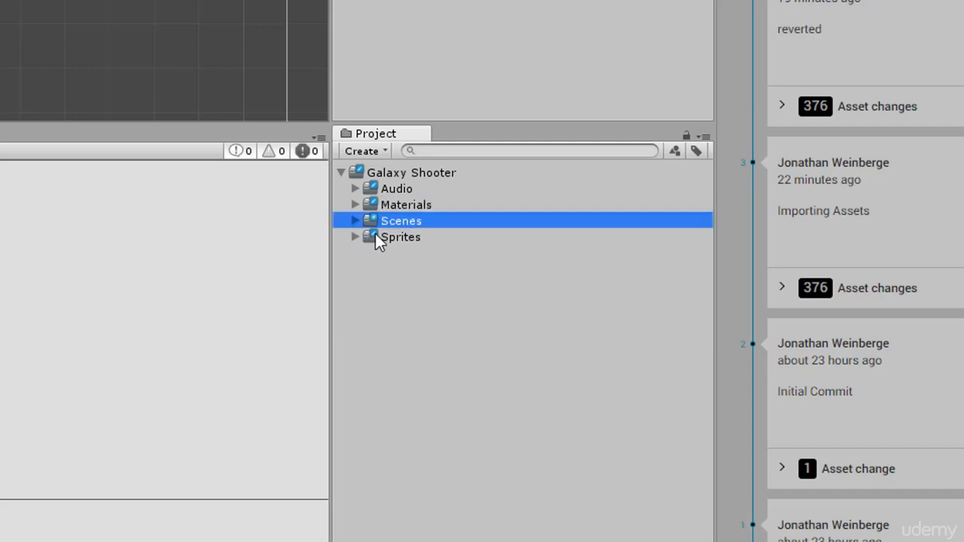
pyautogui.moveTo(384, 220); pyautogui.dragTo(388, 180)
pyautogui.click(401, 218)
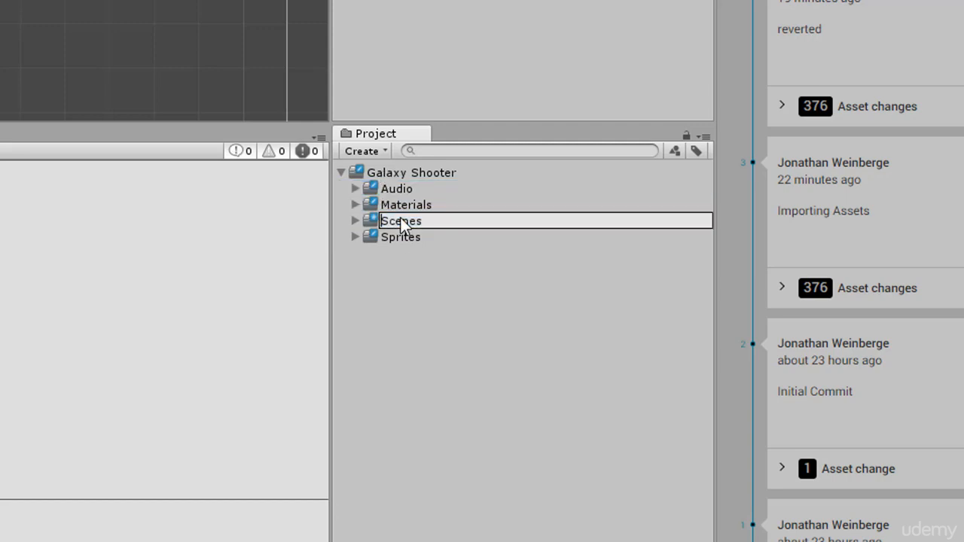
pyautogui.write('_')
pyautogui.press('Return')
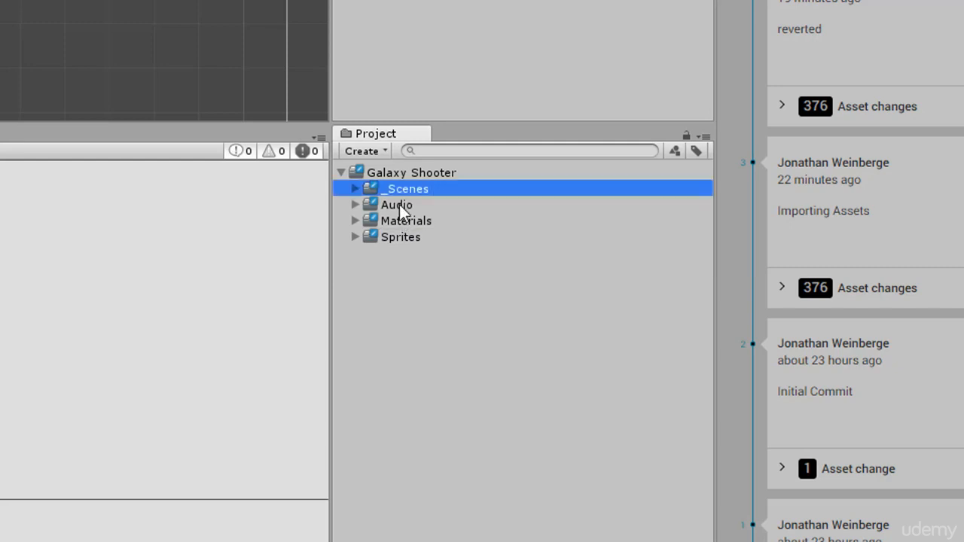
# Step: Check the folder order in Galaxy Shooter and the contents of the _Scenes folder
pyautogui.click(398, 204)
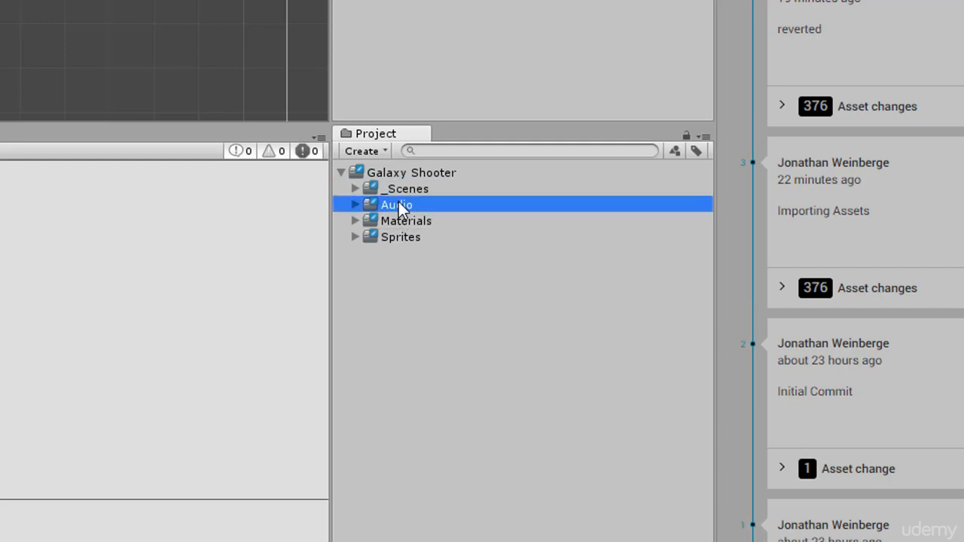
pyautogui.press('Up')
pyautogui.press('Down')
pyautogui.press('Up')
pyautogui.press('Up')
pyautogui.press('Left')
pyautogui.press('Right')
pyautogui.press('Down')
pyautogui.press('Right')
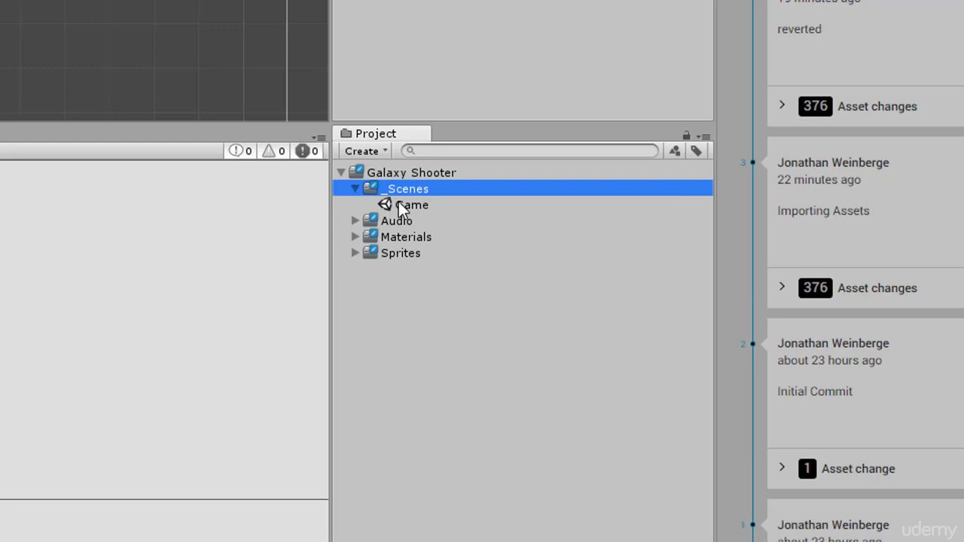
pyautogui.press('Left')
pyautogui.press('Left')
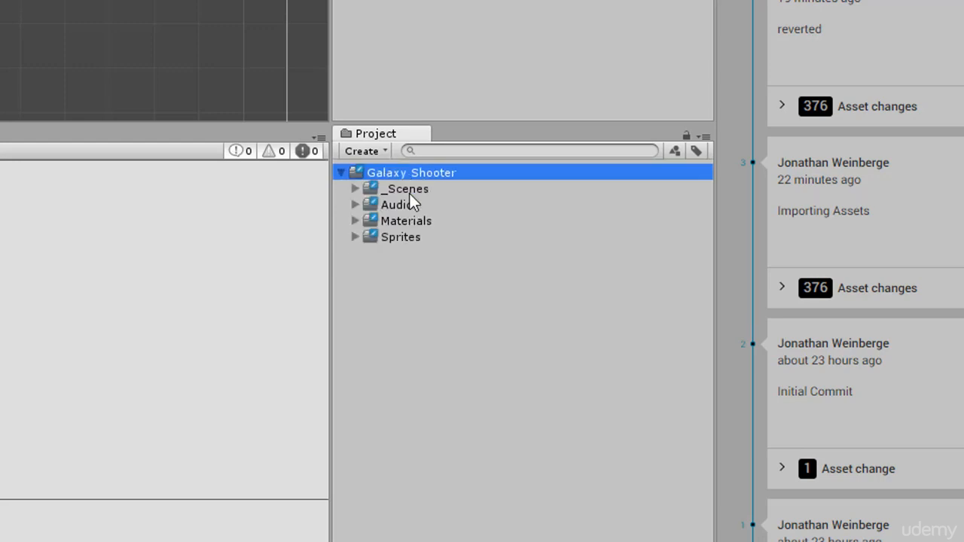
pyautogui.press('Down')
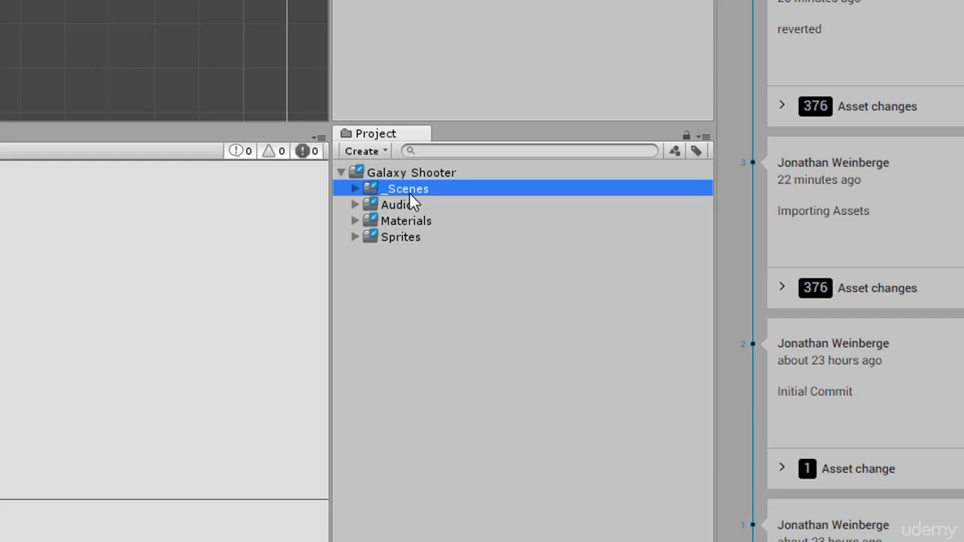
pyautogui.click(390, 173)
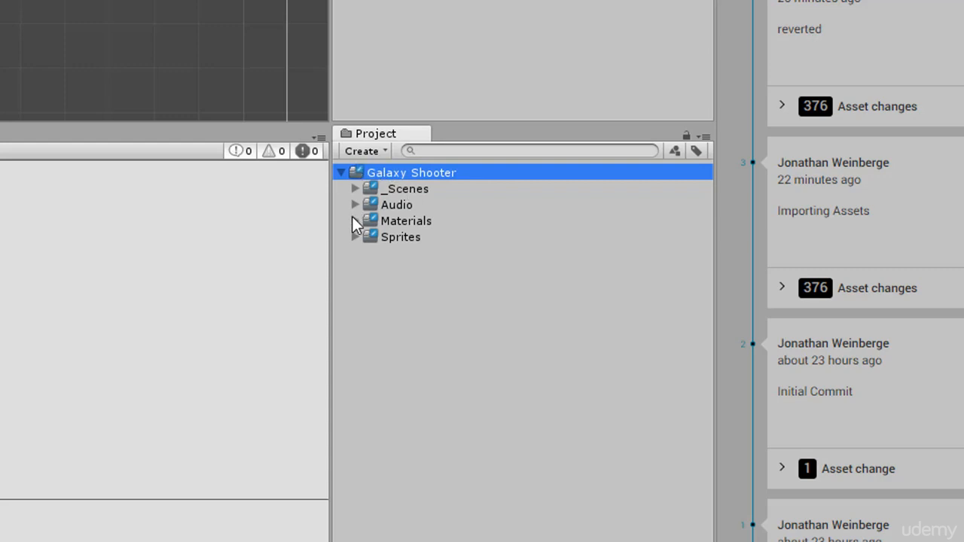
pyautogui.press('Down')
pyautogui.press('Down')
pyautogui.press('Down')
pyautogui.press('Down')
pyautogui.press('Left')
pyautogui.press('Left')
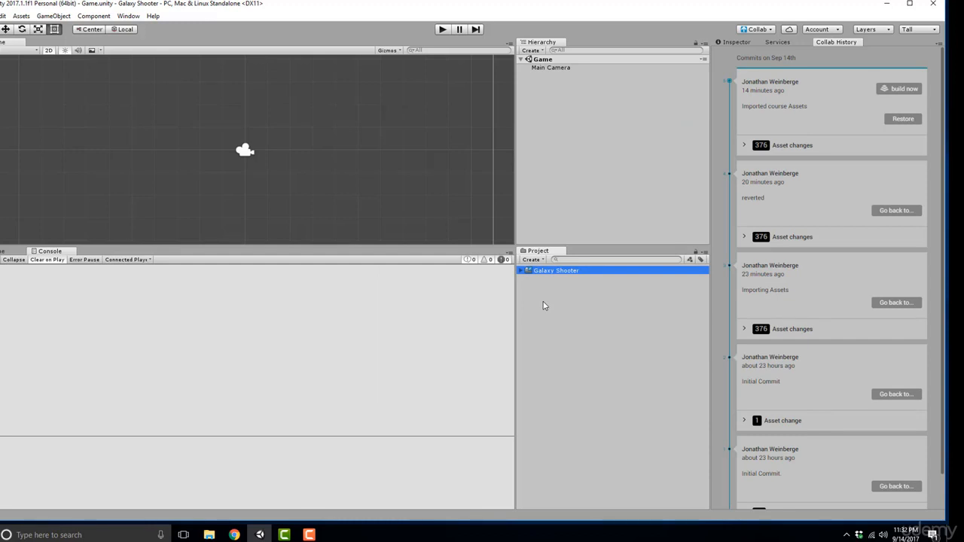
pyautogui.press('Right')
pyautogui.click(574, 173)
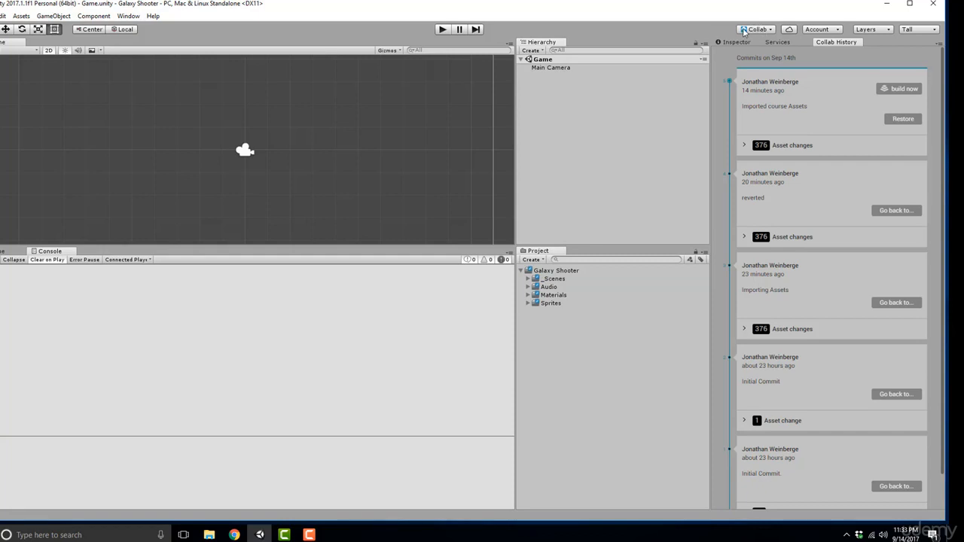
# Step: Publish the project changes to Collaborate with the description "Imported course assets"
pyautogui.click(770, 32)
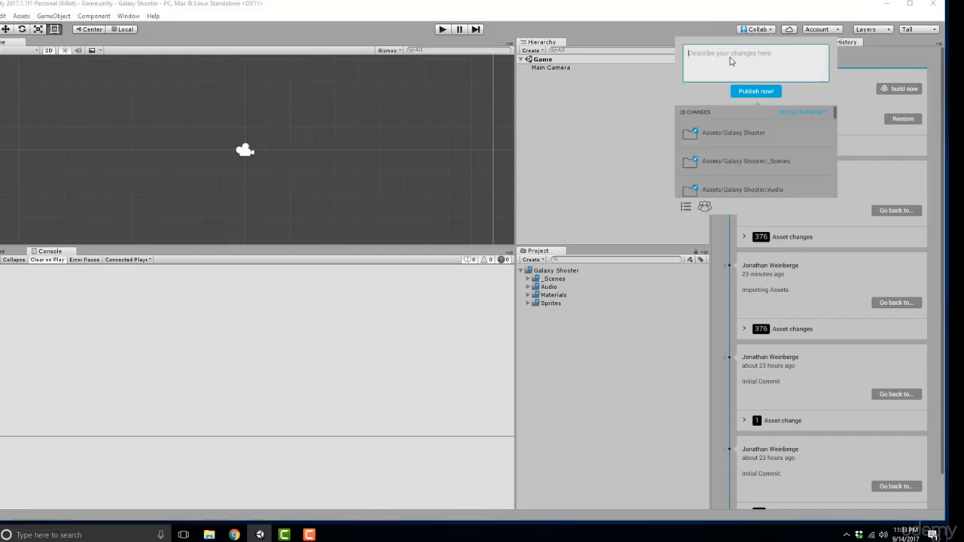
pyautogui.write('Import')
pyautogui.press('BackSpace')
pyautogui.press('BackSpace')
pyautogui.press('BackSpace')
pyautogui.press('BackSpace')
pyautogui.write('ported course assets')
pyautogui.click(745, 92)
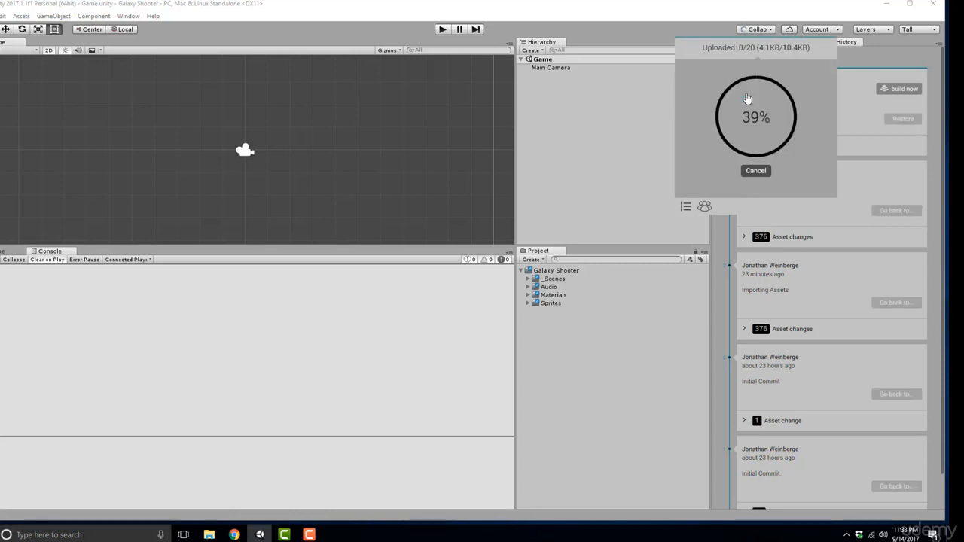